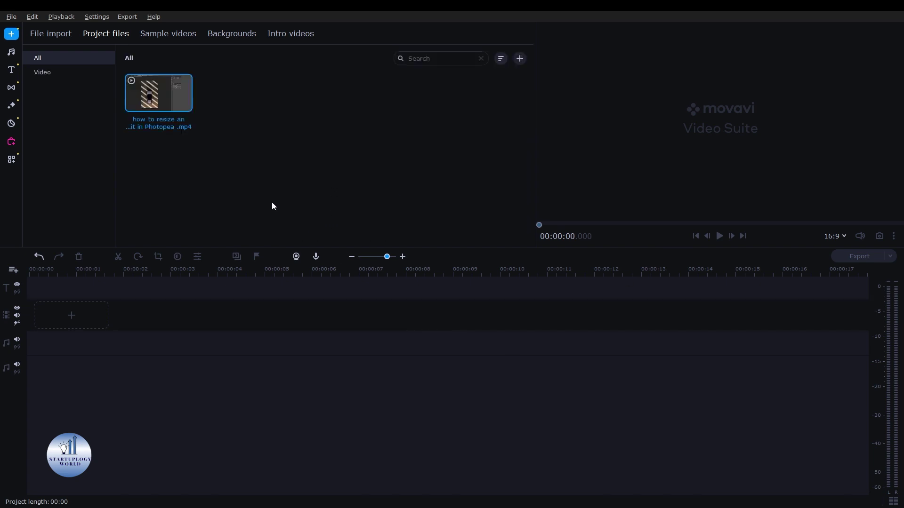
Step: Add the project's video file to the start of the video track and detach its audio onto a separate audio track
left_click_drag(153, 105, 32, 321)
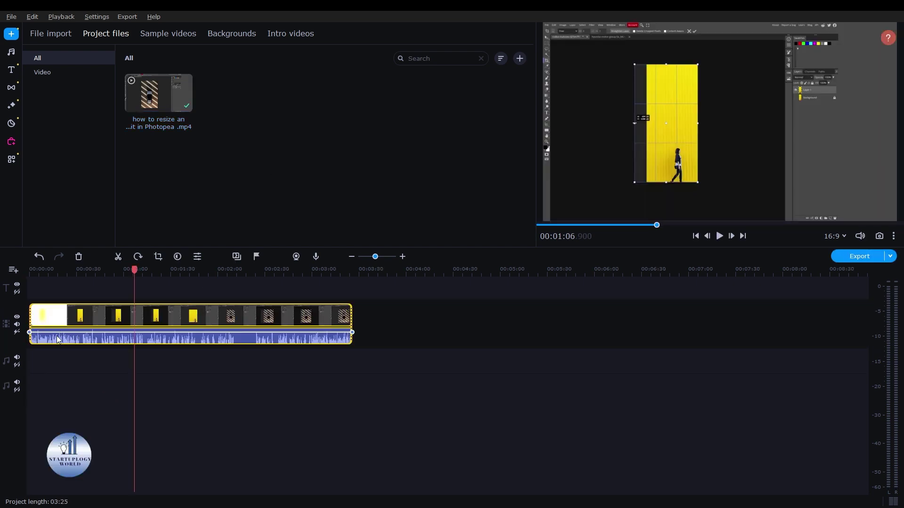
left_click(112, 197)
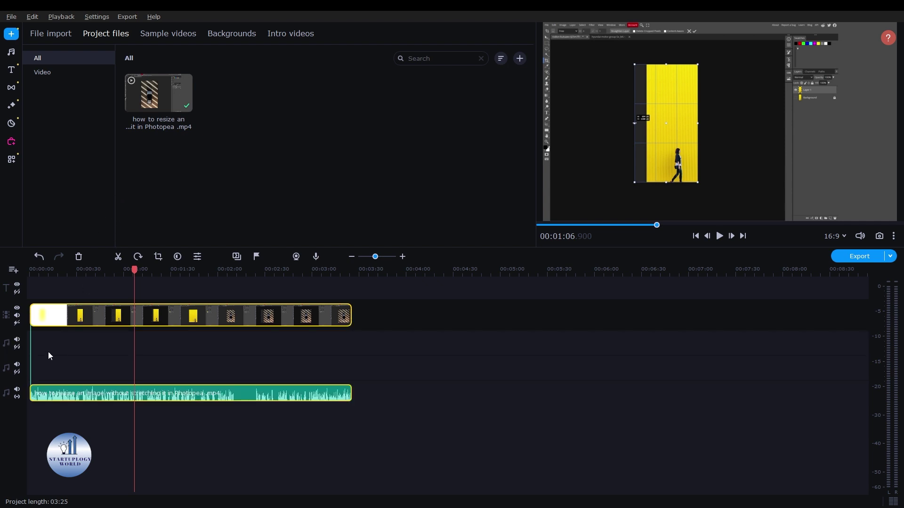
Step: Play the opening seconds of the video from the beginning to hear the first spoken line
scroll(44, 349, "up", 2)
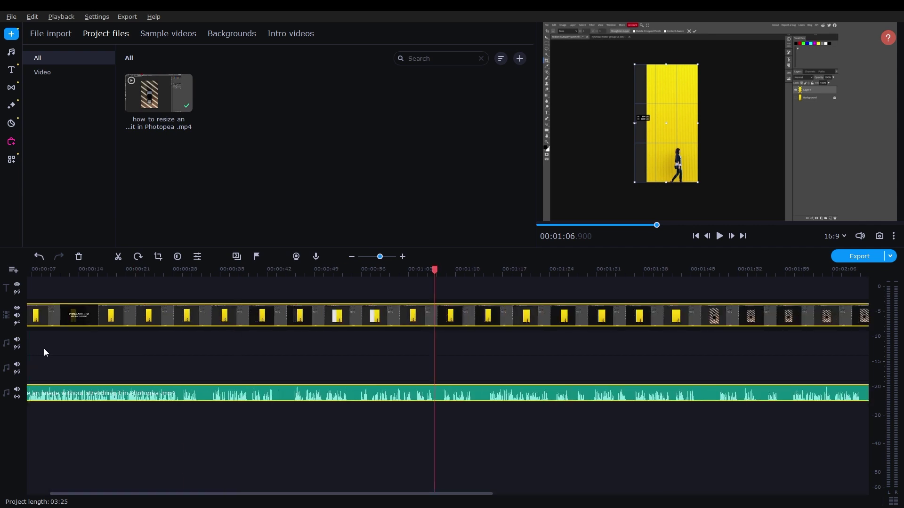
scroll(87, 348, "up", 1)
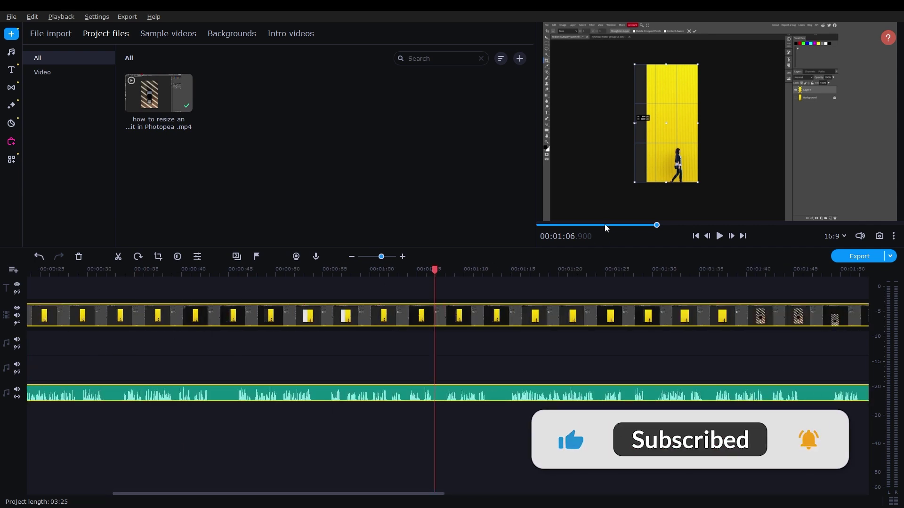
key("Home")
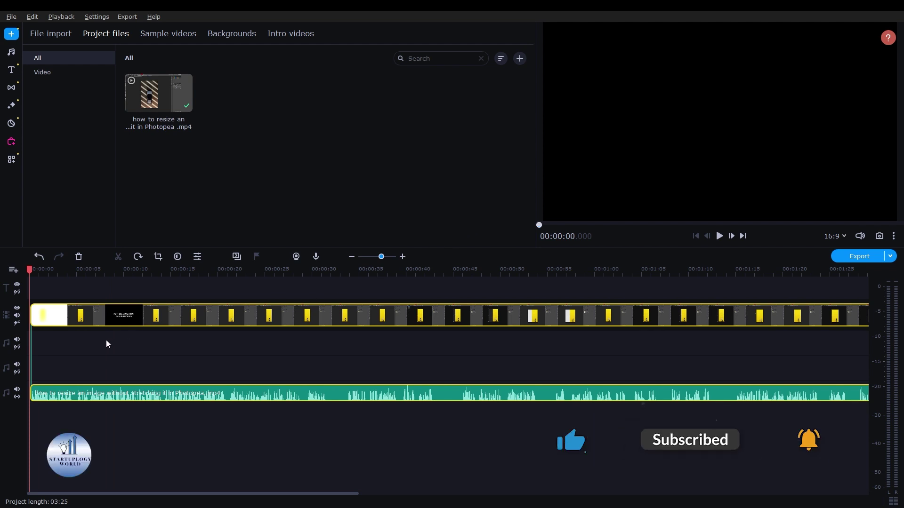
key("space")
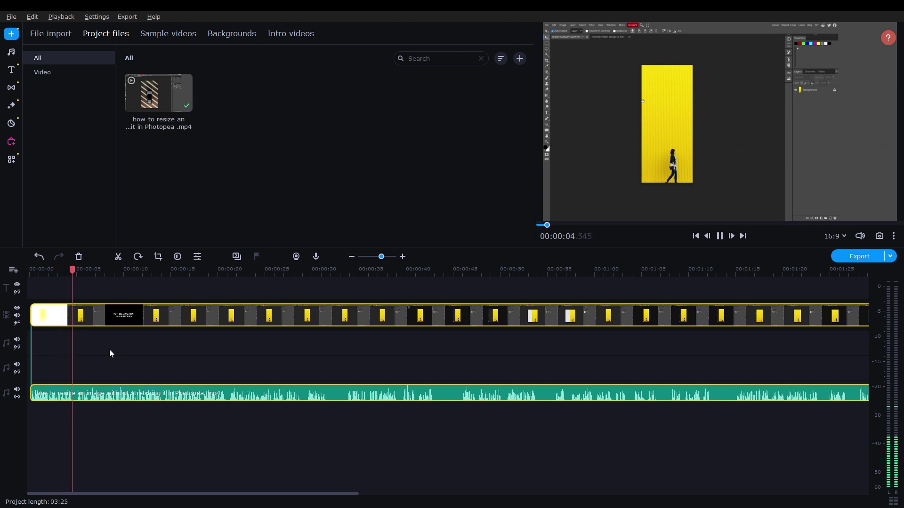
key("space")
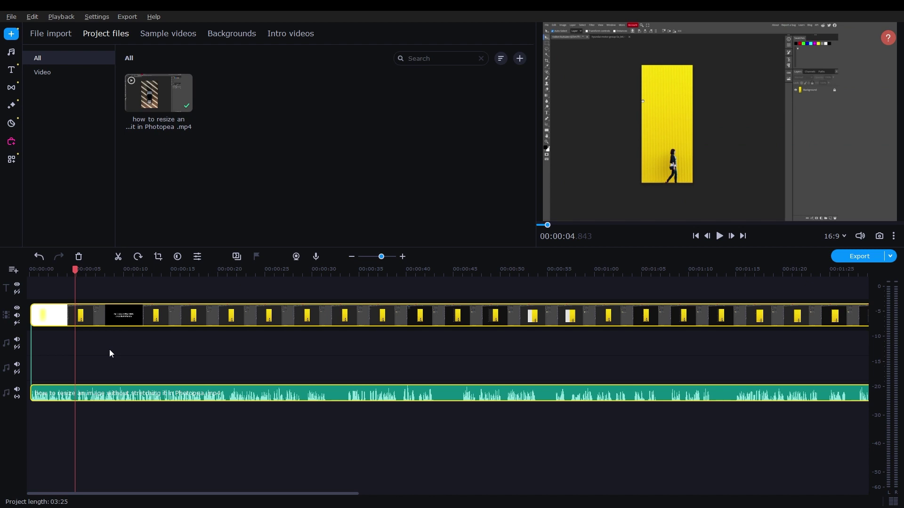
Step: Search the titles for "sub" and place "Subtitles with background" at the start of the title track
left_click(13, 72)
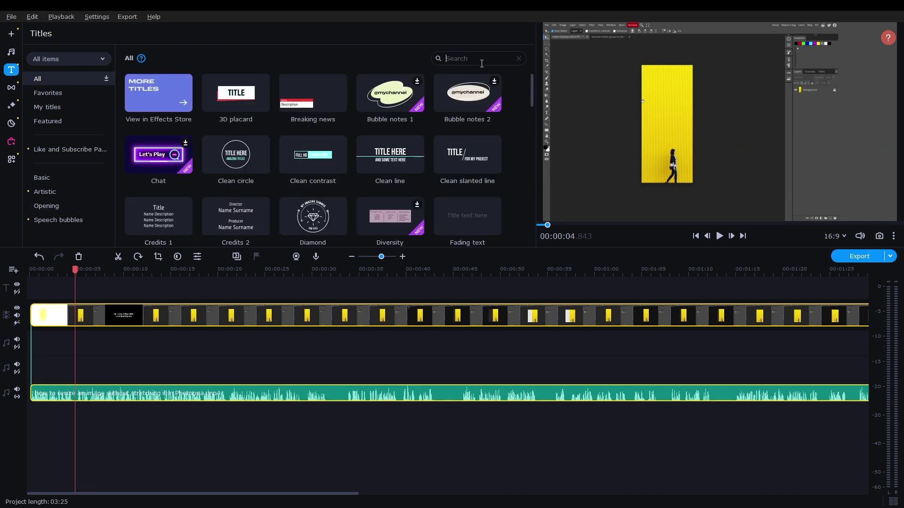
type("sun")
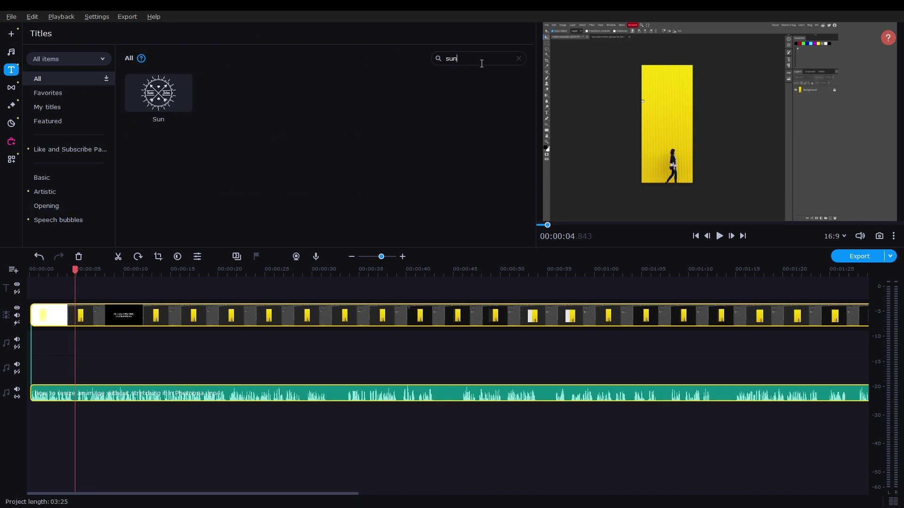
key("BackSpace")
type("b")
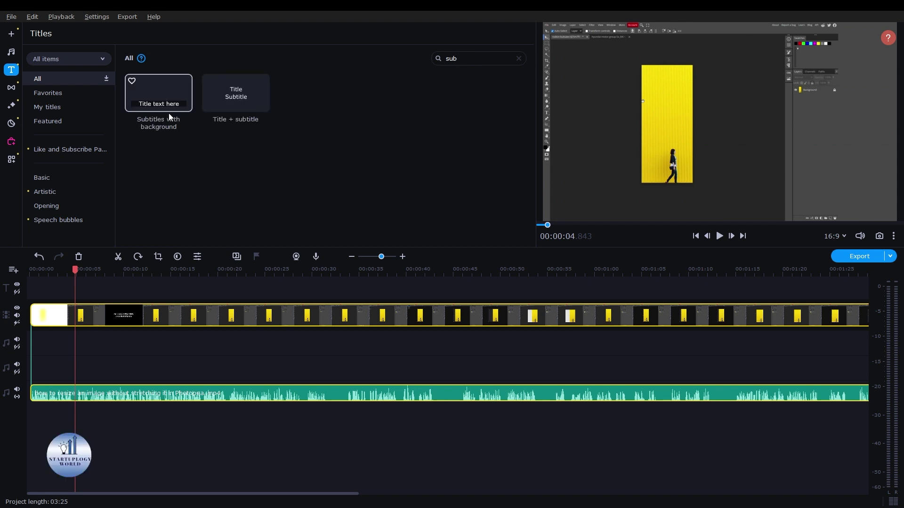
left_click_drag(157, 100, 30, 278)
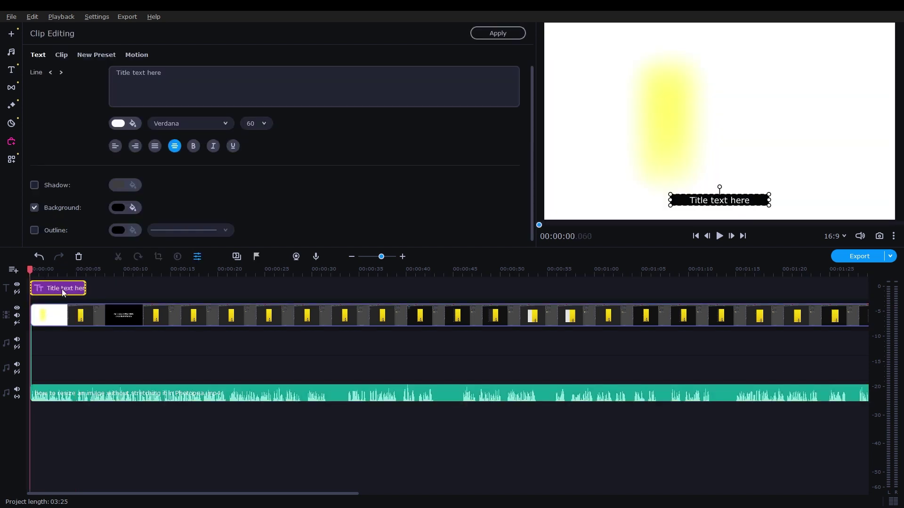
Step: Play the first spoken phrase and trim the title clip to end where it finishes, at about 2 seconds
key("space")
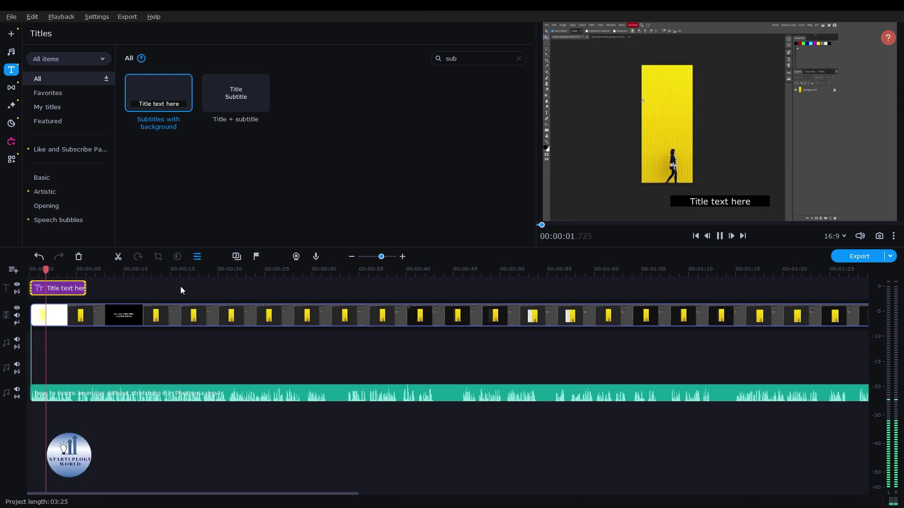
key("space")
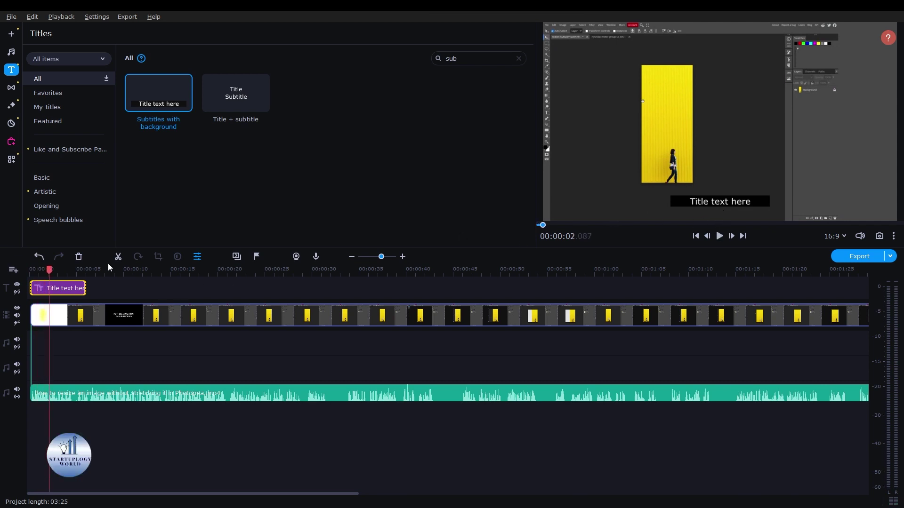
scroll(63, 305, "up", 2)
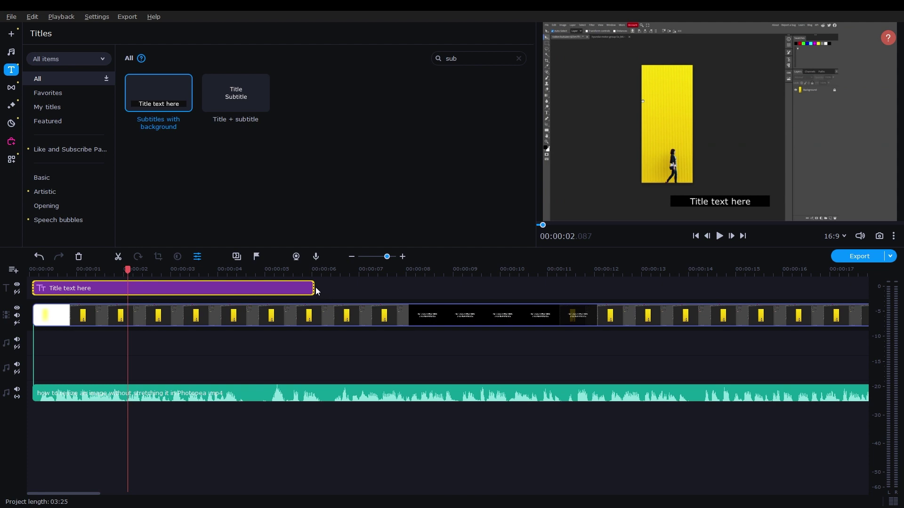
left_click_drag(313, 288, 122, 288)
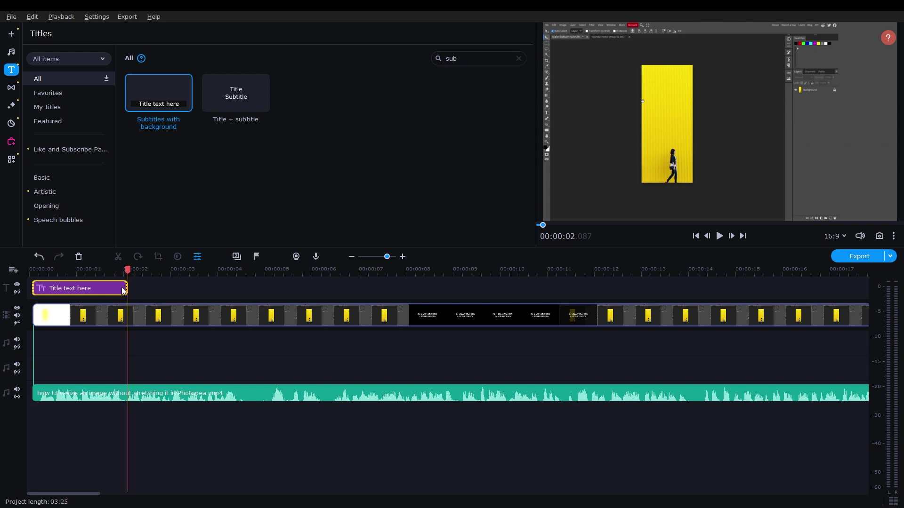
Step: Place a copy of the title directly after the first one and extend it to end at about 4.7 seconds
left_click_drag(63, 287, 166, 287)
left_click_drag(222, 289, 251, 291)
Step: Replace the first title's text with "Are you tired of resizing your images?"
key("Home")
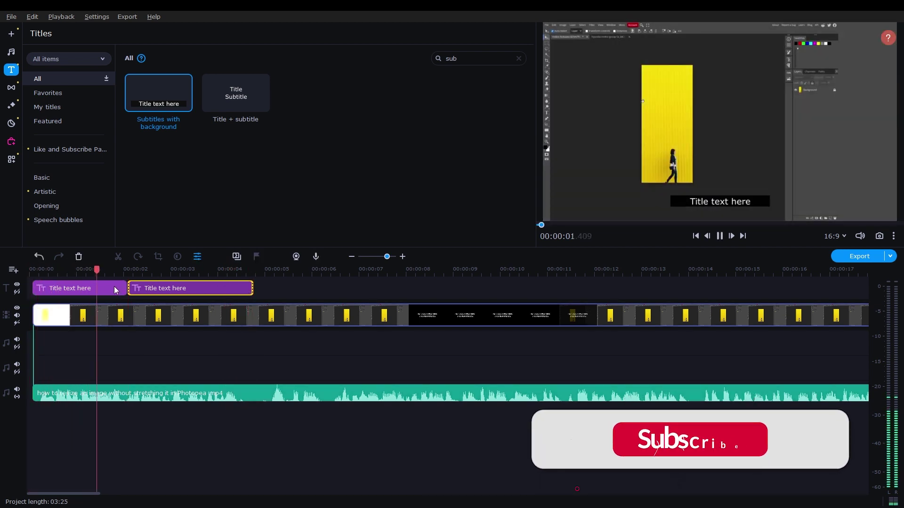
double_click(98, 289)
left_click(202, 81)
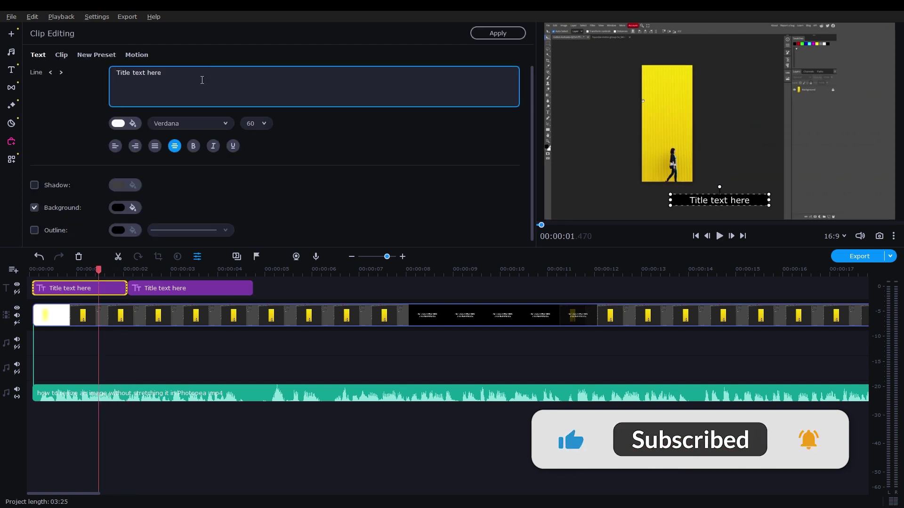
type("Ar")
key("ctrl+a")
type("Are you ")
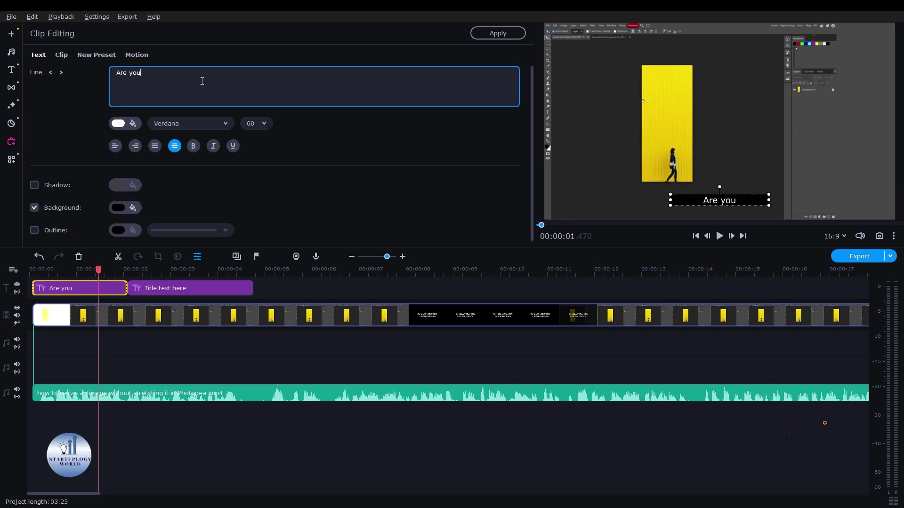
type("tired of resi")
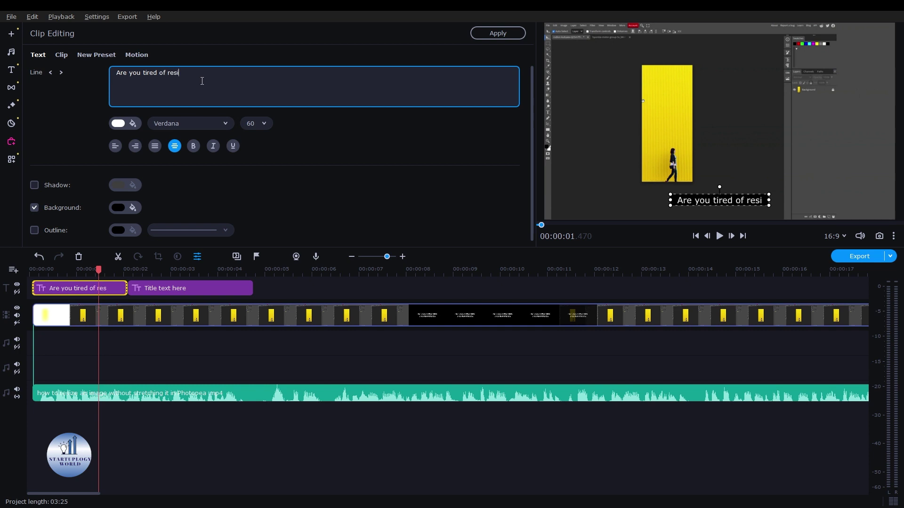
type("zing your images>")
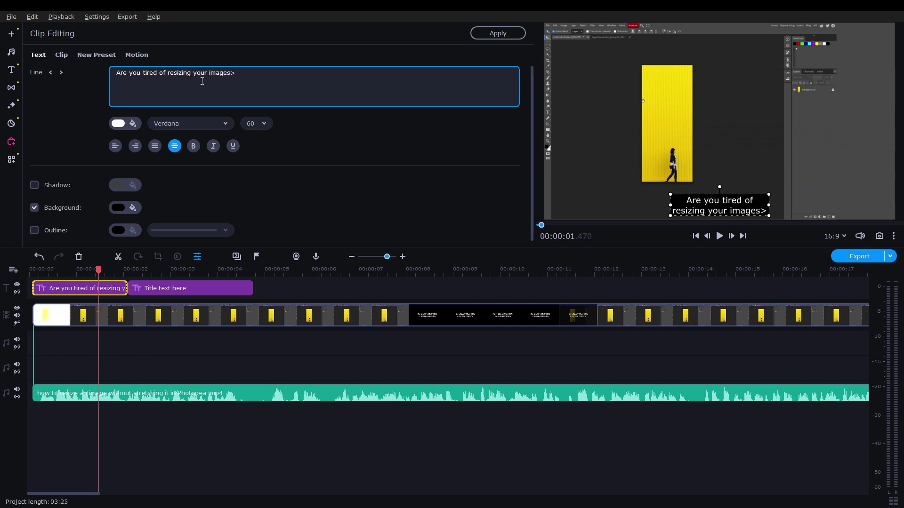
key("BackSpace")
type("?")
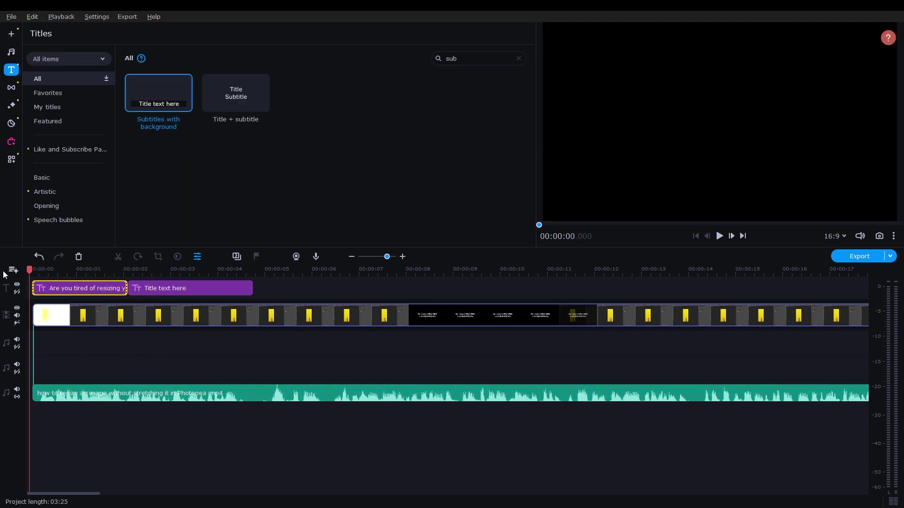
Step: Play on into the second title and replace its text with "Only to end up with a streched and"
key("space")
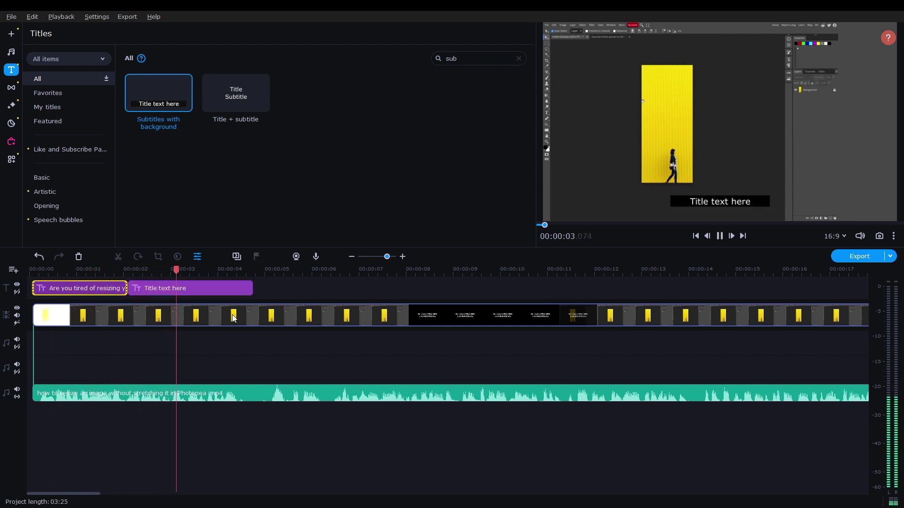
double_click(203, 290)
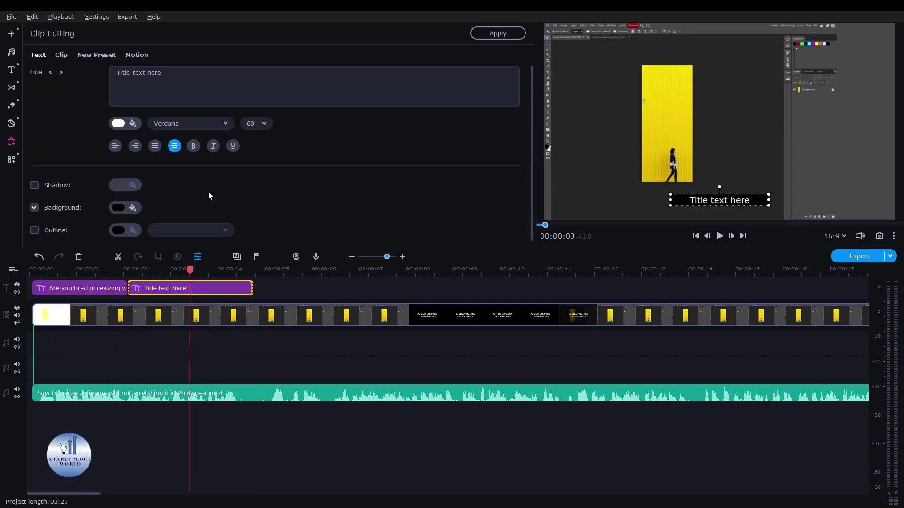
left_click(221, 87)
key("ctrl+a")
type("Oln")
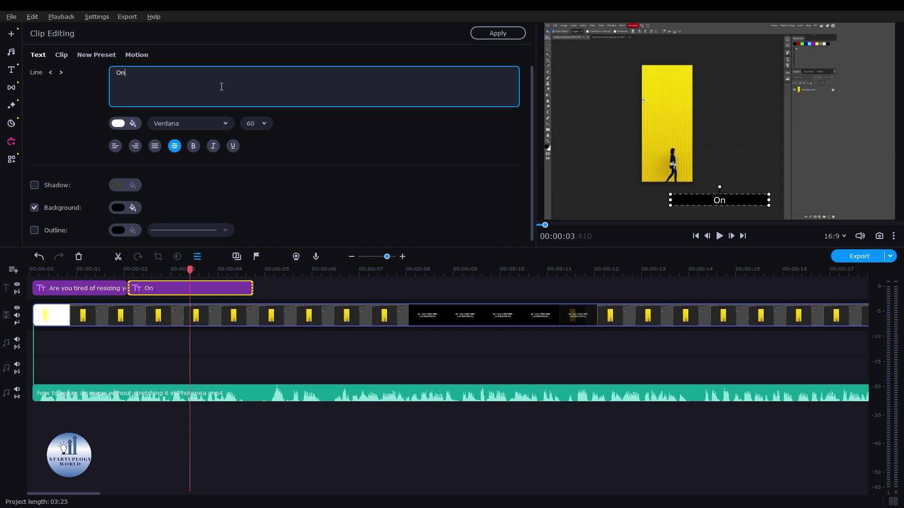
type("ly to end up with")
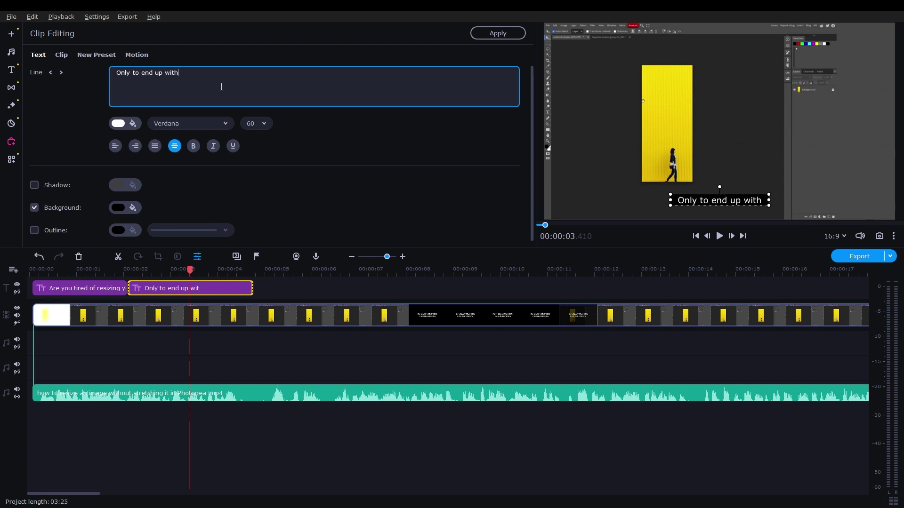
type(" a streach")
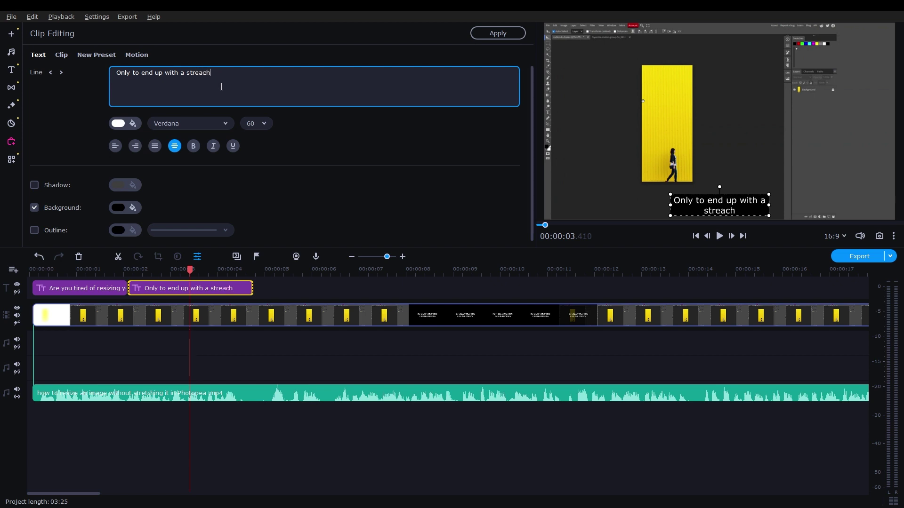
type("ed and")
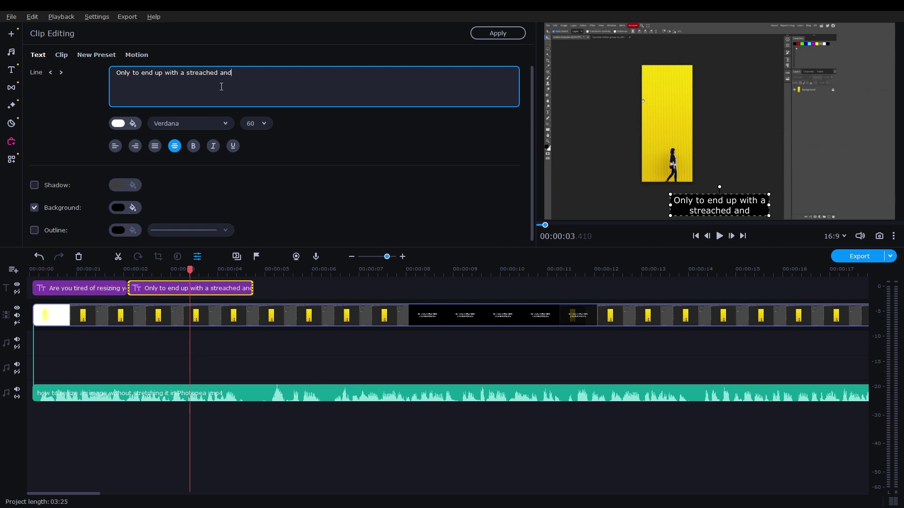
key("BackSpace")
Step: Trim the second title to end at about 3.3 seconds and place a copy of it directly after
left_click_drag(179, 269, 185, 270)
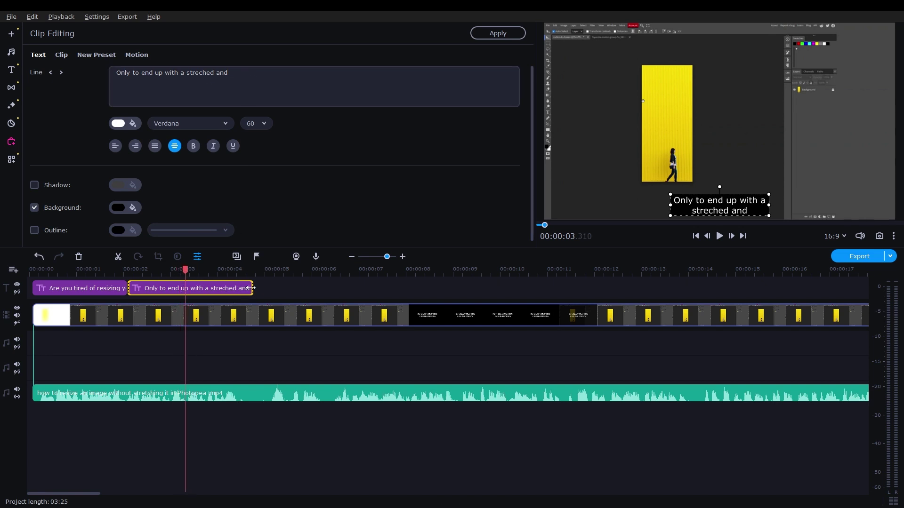
left_click_drag(251, 289, 185, 289)
Step: Replace the text of the third title with "Distorted results"
double_click(218, 288)
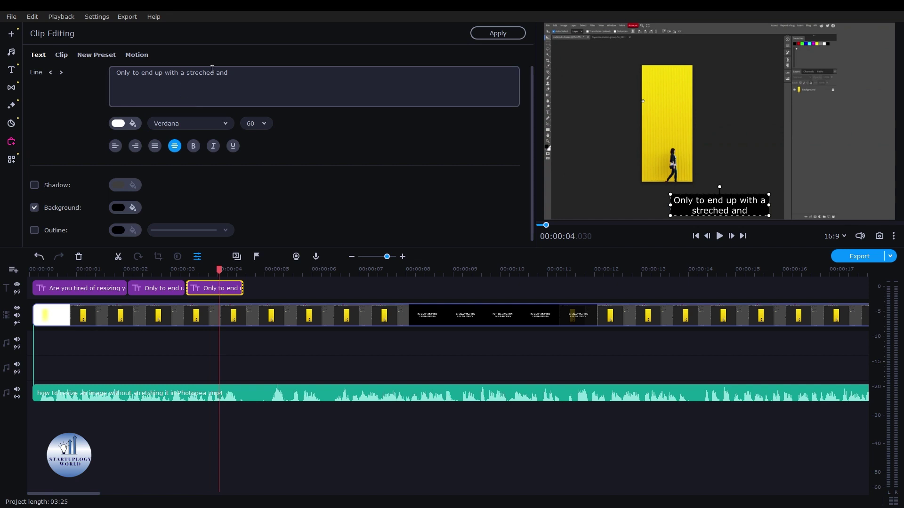
left_click_drag(117, 72, 218, 74)
type("Distort")
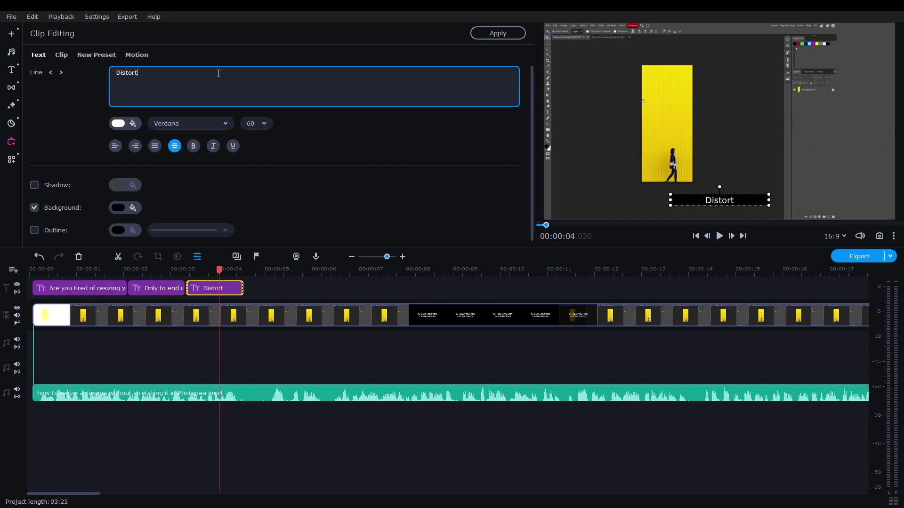
type("ed results")
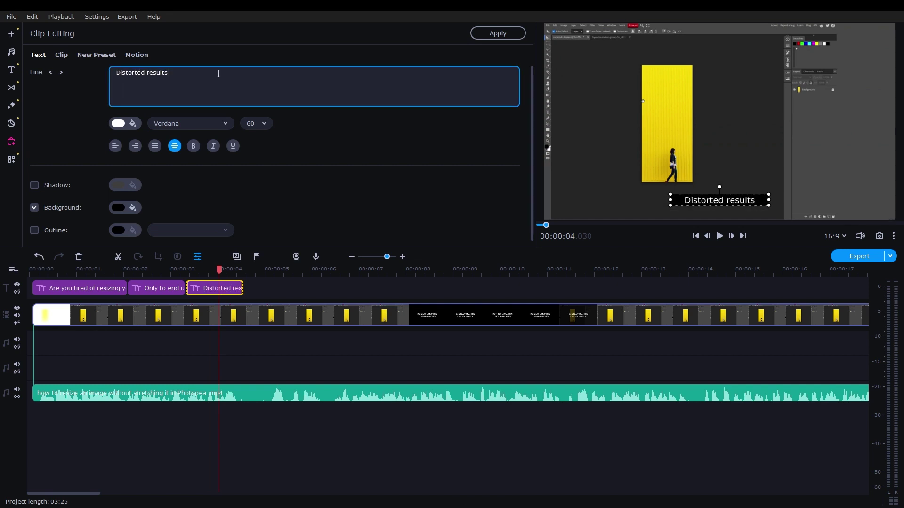
Step: Play the next spoken phrase, place a copy of the "Distorted results" title at about 4.6 seconds and extend it to about 6.3 seconds
left_click(182, 270)
key("space")
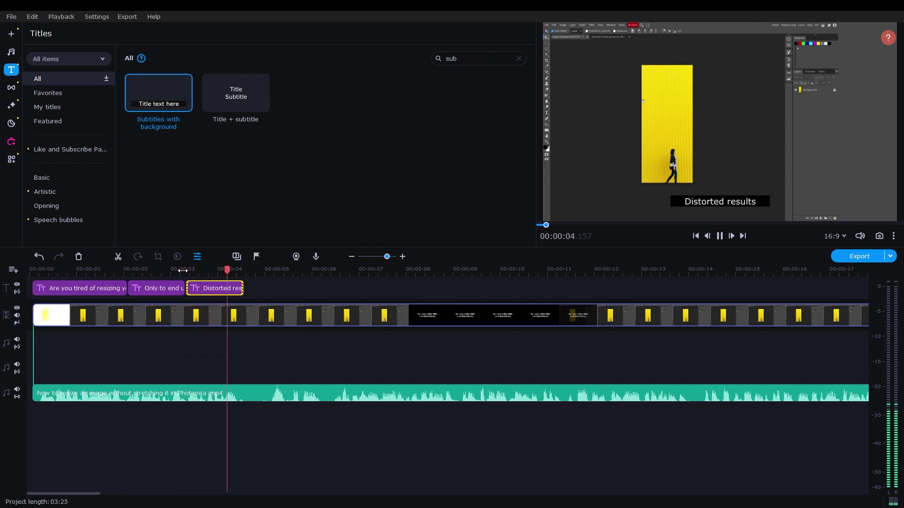
key("space")
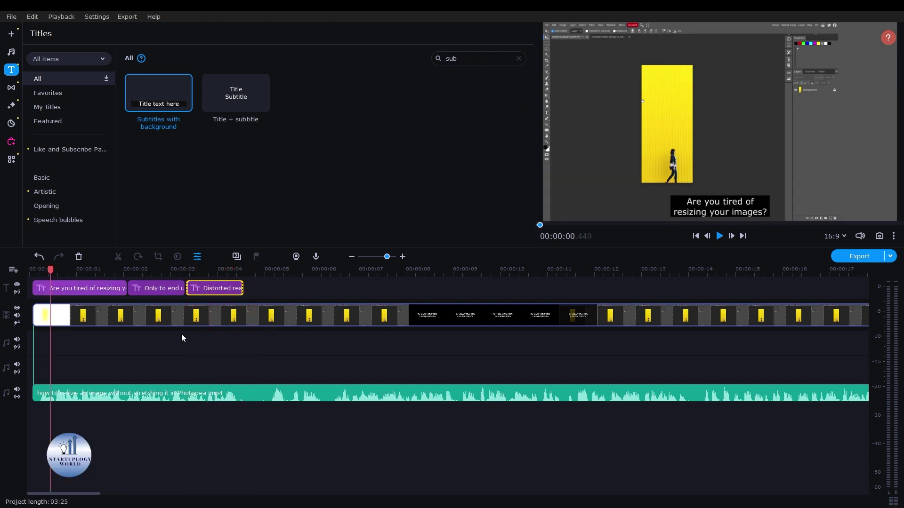
key("space")
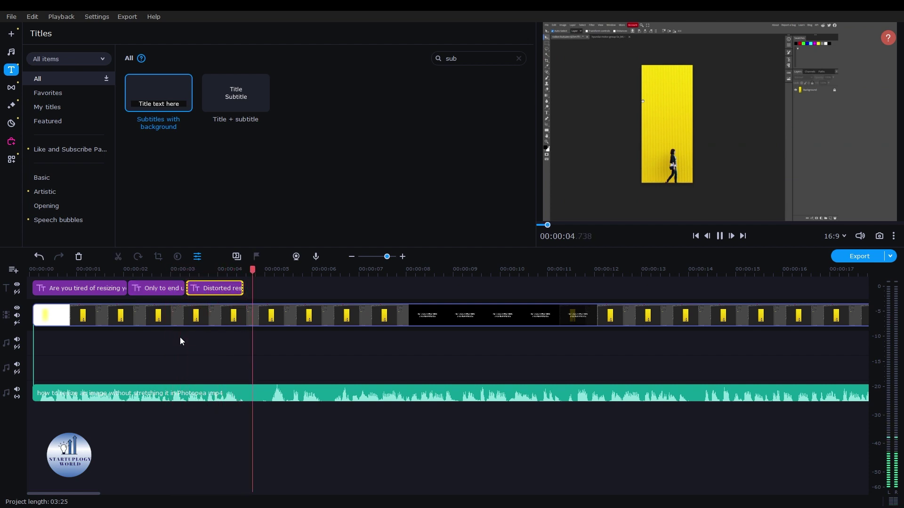
left_click_drag(200, 289, 243, 288)
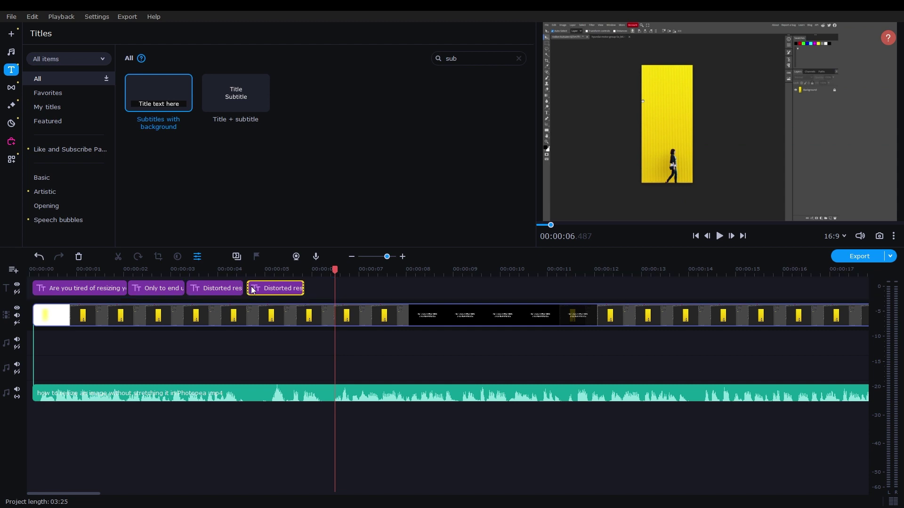
left_click_drag(301, 287, 327, 288)
left_click(295, 288)
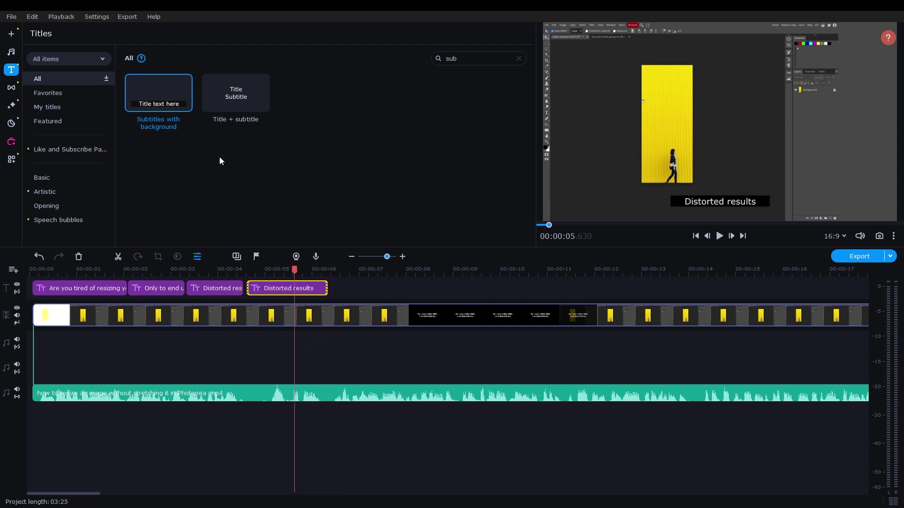
Step: Replace the text of the fourth title with "Well Fret no more"
double_click(285, 288)
left_click(197, 95)
key("ctrl+a")
type("Well ")
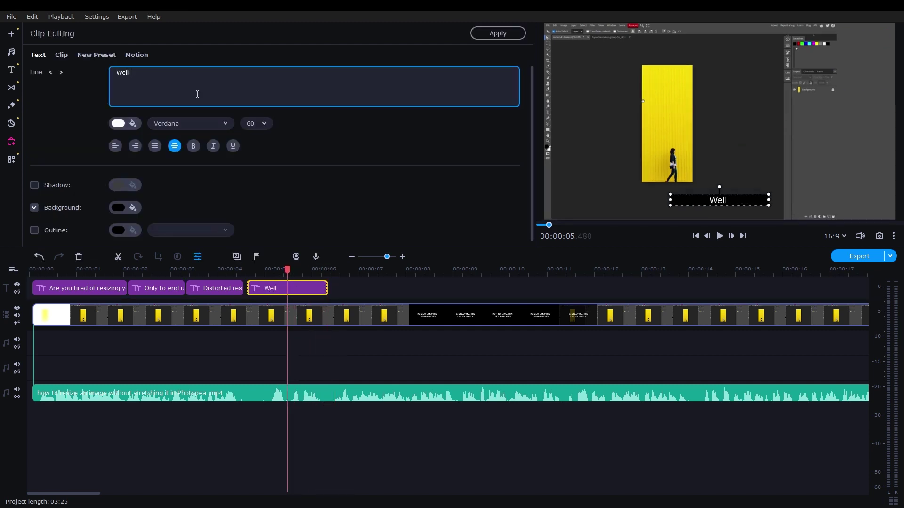
type("Fret no more")
Step: Play the video from the beginning through the fourth title to check the subtitle timing
left_click_drag(221, 272, 1, 274)
key("space")
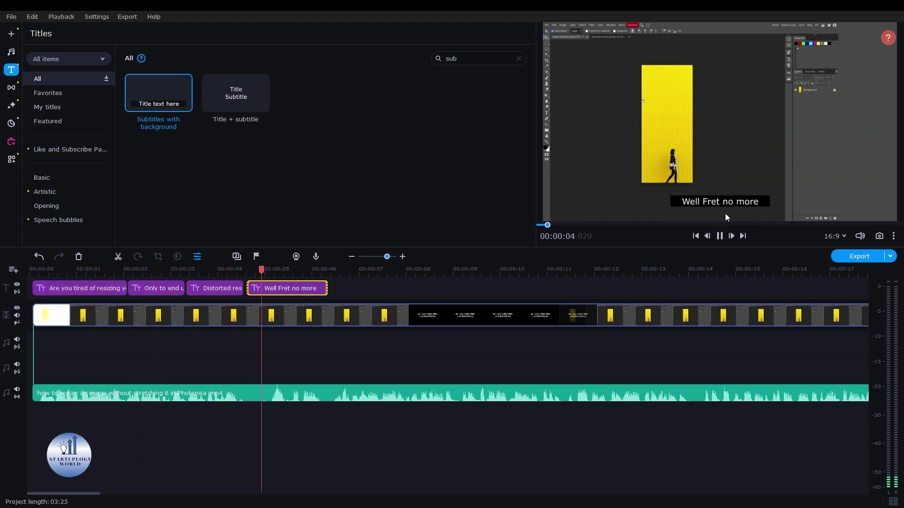
key("space")
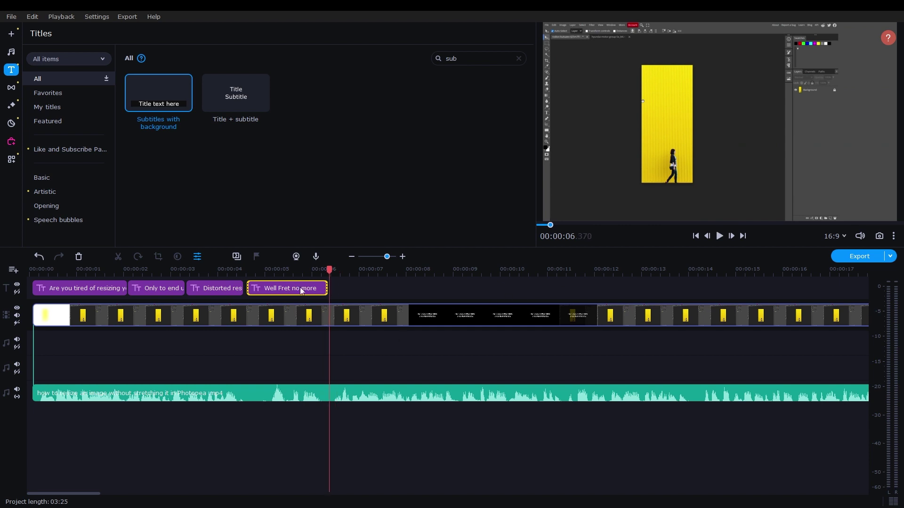
Step: Open the first title for editing and examine its motion tracking, duration and animation speed options
left_click(224, 289)
left_click(165, 289)
double_click(109, 288)
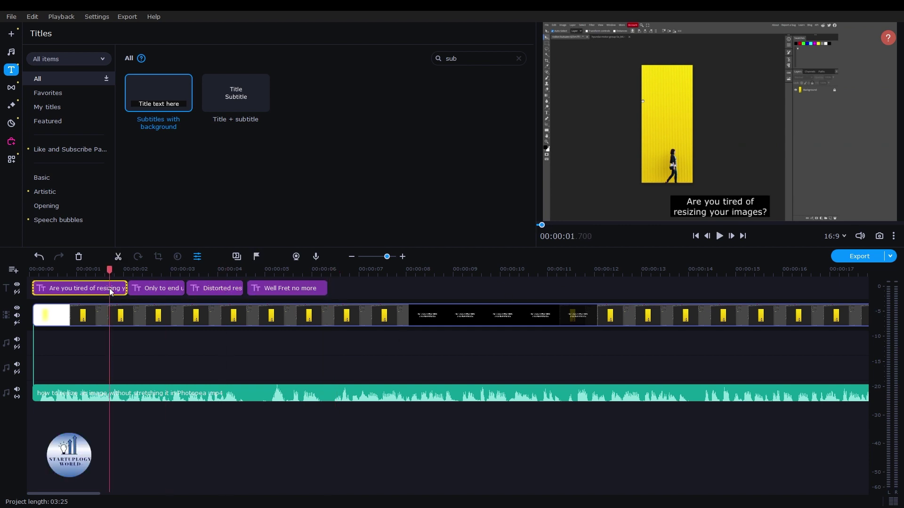
left_click(100, 288)
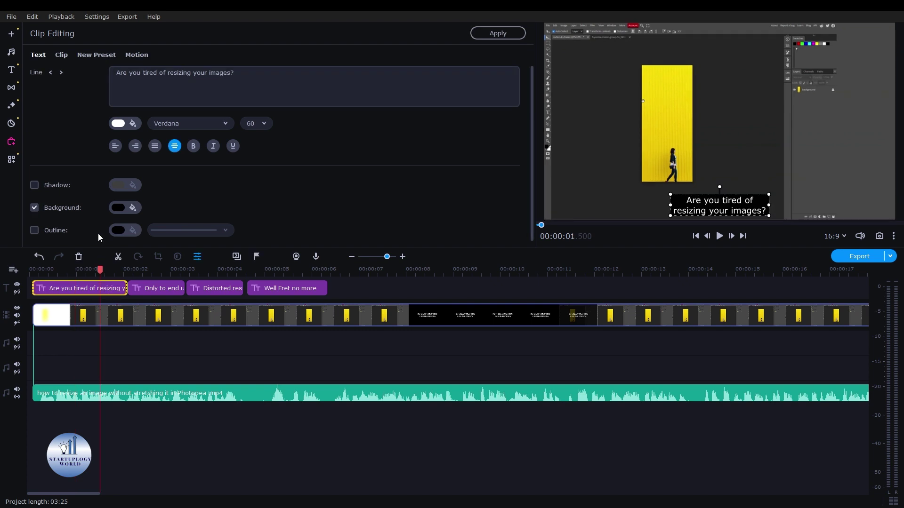
left_click(131, 55)
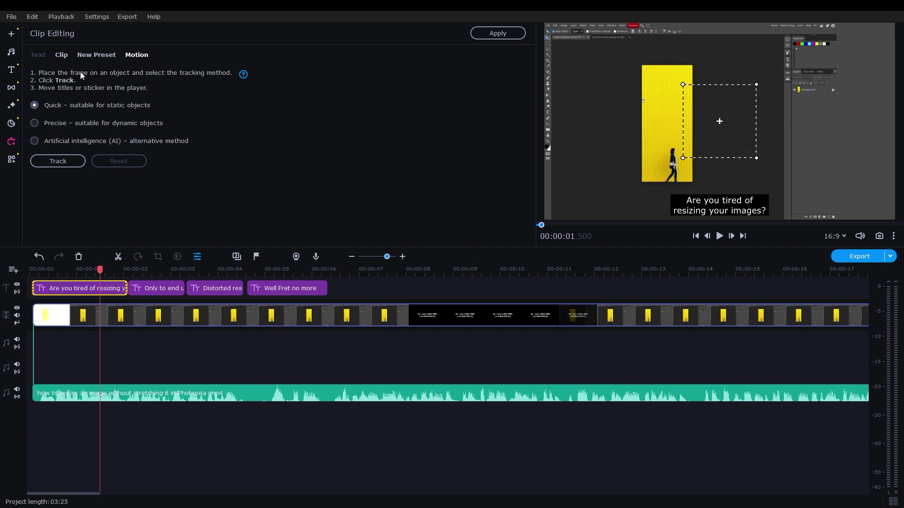
left_click(61, 54)
mouse_move(131, 95)
left_mouse_down()
mouse_move(169, 96)
mouse_move(119, 99)
mouse_move(127, 100)
left_mouse_up()
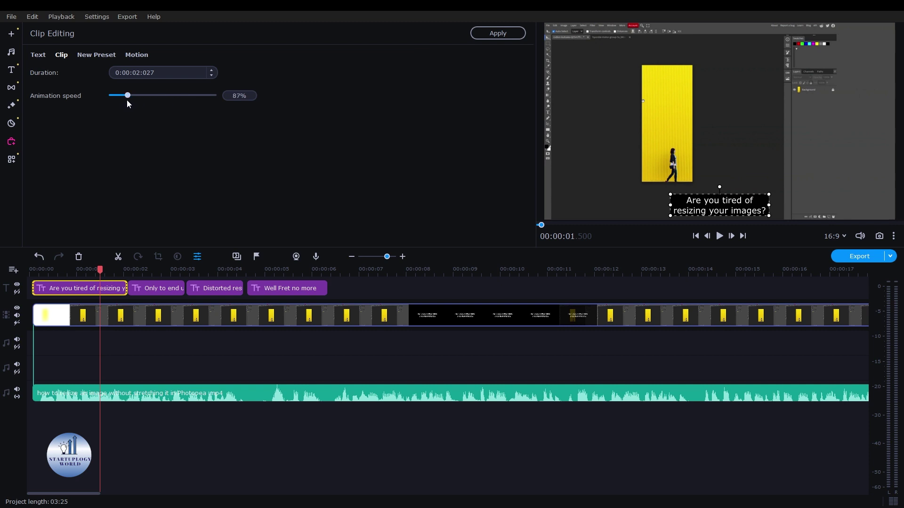
left_click(38, 55)
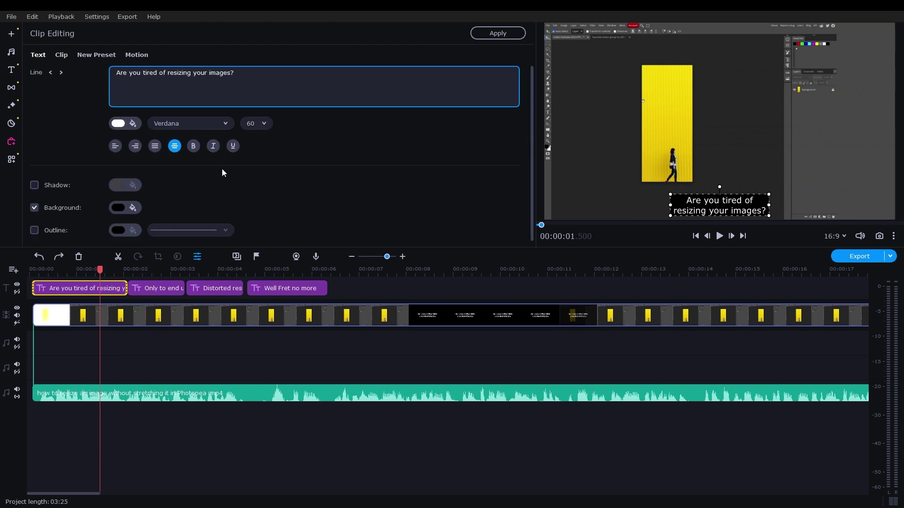
Step: Try a white background, a text outline and a shadow on the first title, reverting each one
left_click(119, 208)
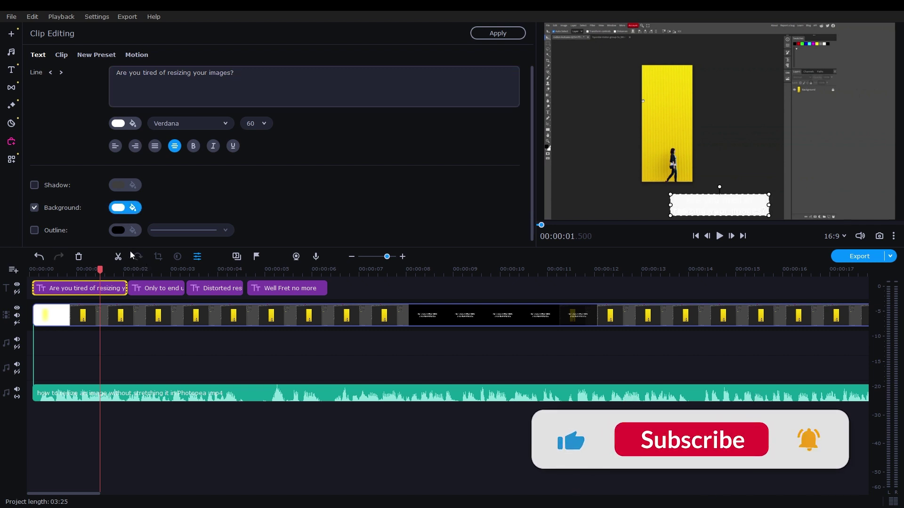
left_click(218, 252)
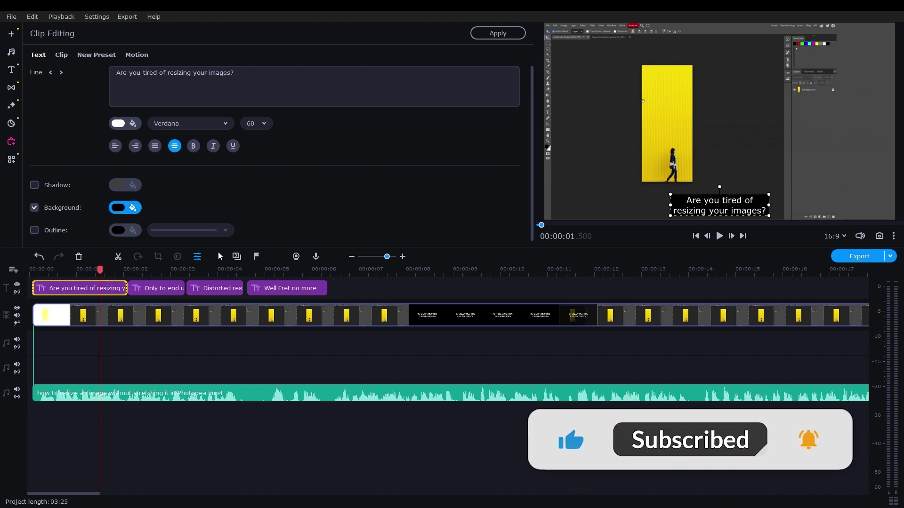
left_click(34, 230)
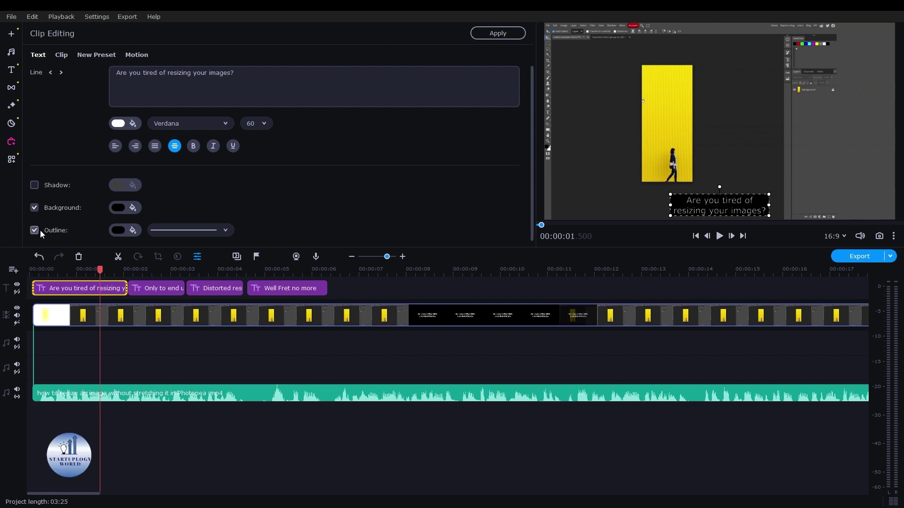
left_click(36, 230)
left_click(34, 186)
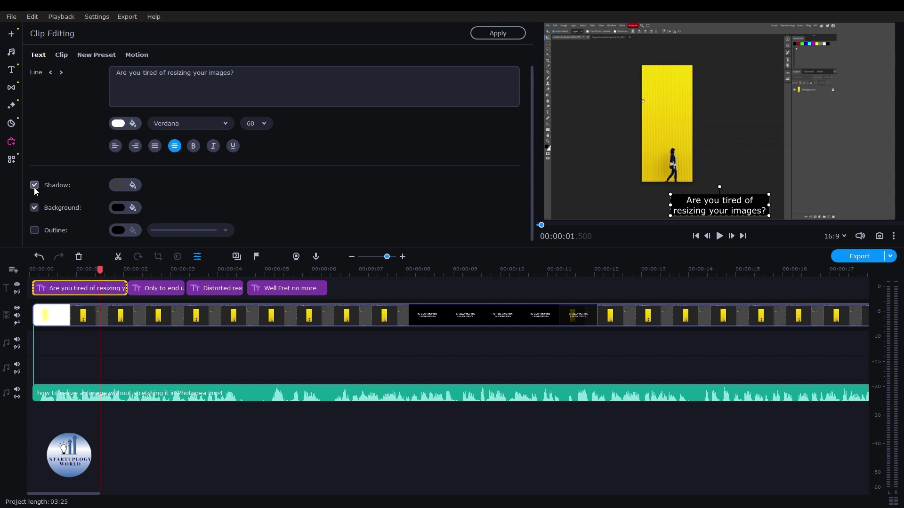
left_click(34, 187)
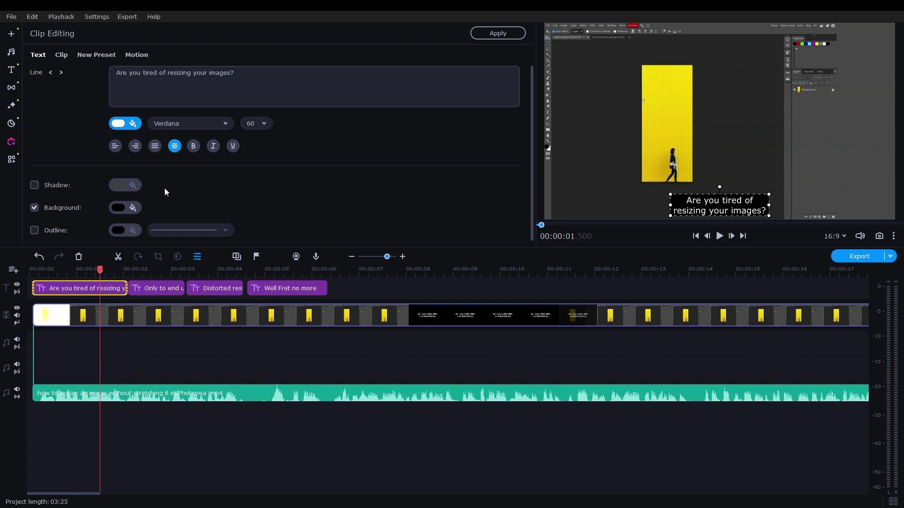
Step: Change the text colour of the first title to pale yellow
left_click(132, 169)
left_click(126, 180)
left_click(150, 185)
left_click(152, 192)
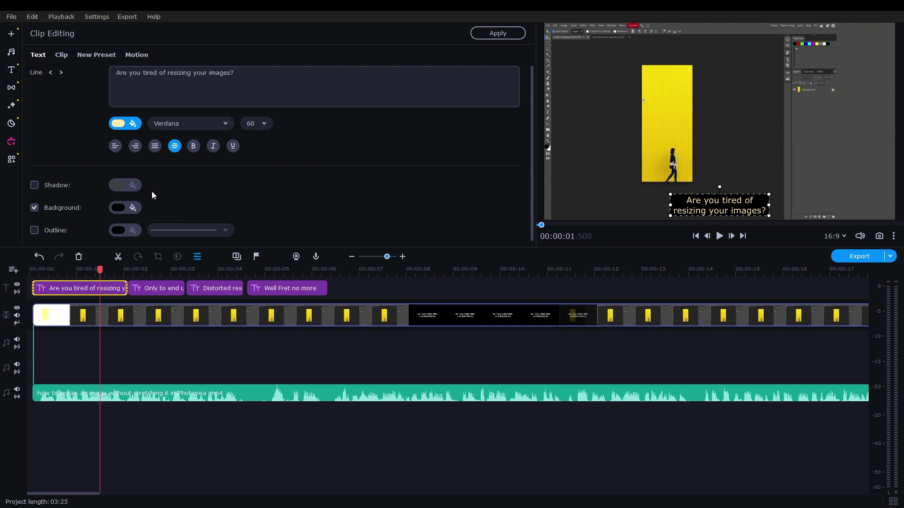
left_click(299, 176)
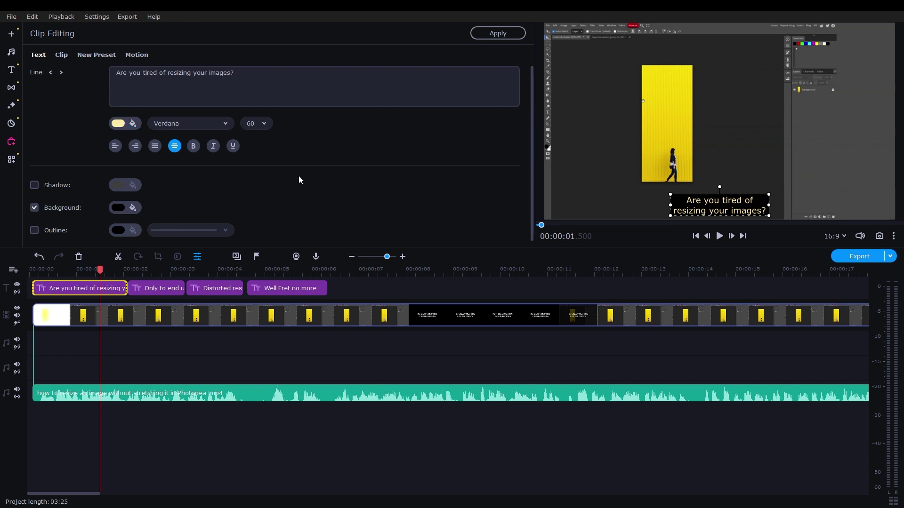
Step: Try the Uni Sans Heavy Italic font on the first title and return it to Verdana
left_click(216, 127)
left_click(216, 173)
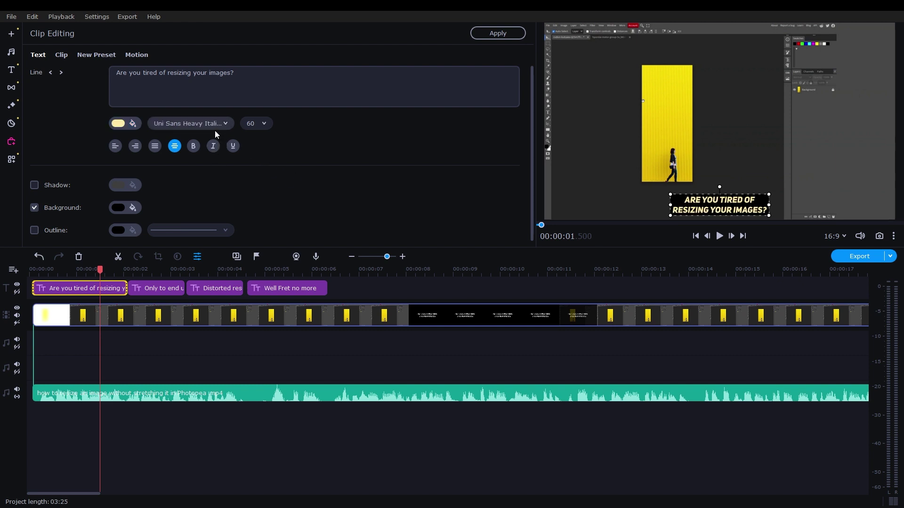
scroll(212, 130, "up", 1)
scroll(212, 134, "down", 2)
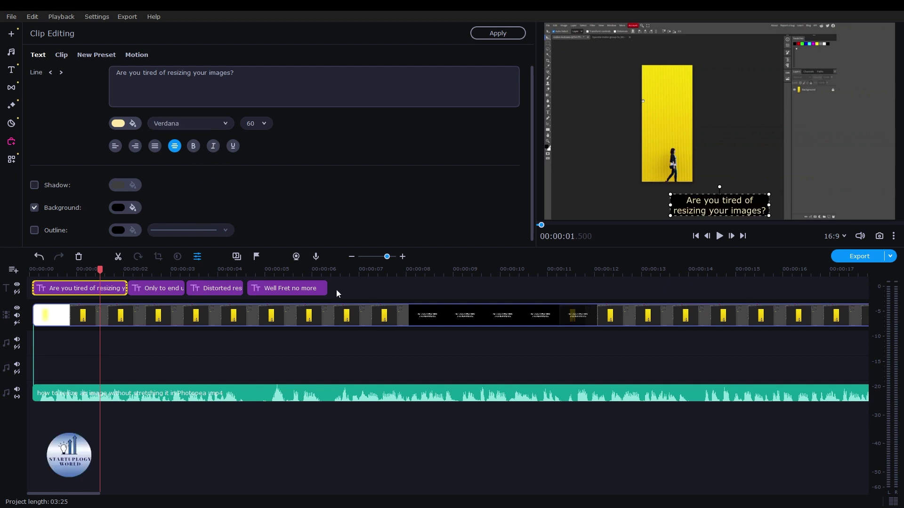
Step: Deselect the first title and replay the video from the start to review all four subtitles
left_click(273, 346)
left_click_drag(100, 271, 29, 271)
key("space")
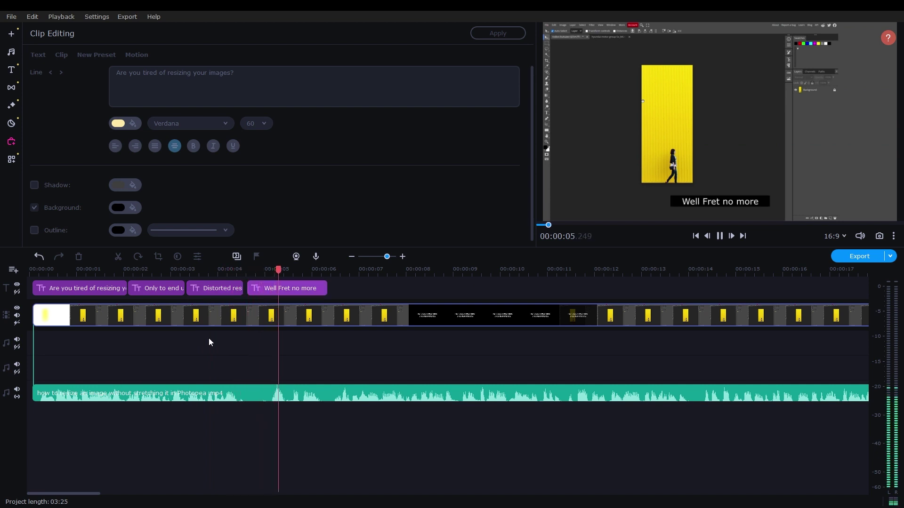
key("space")
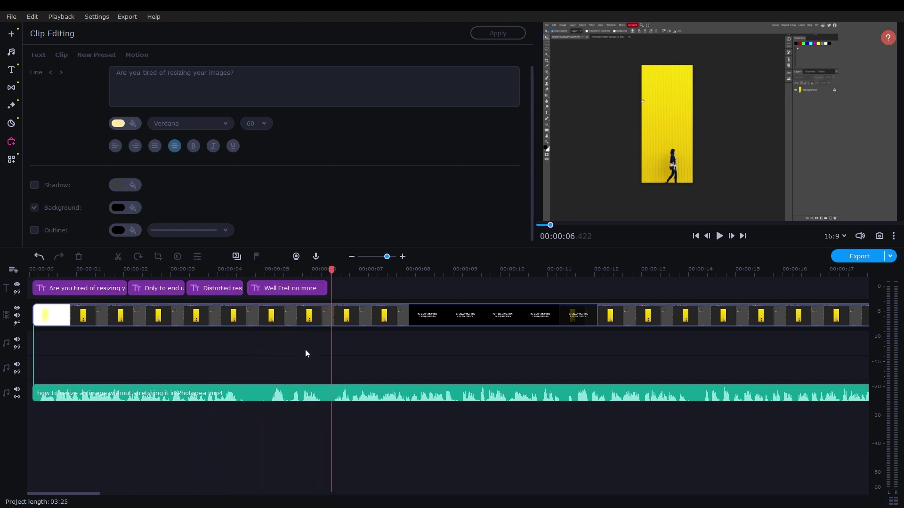